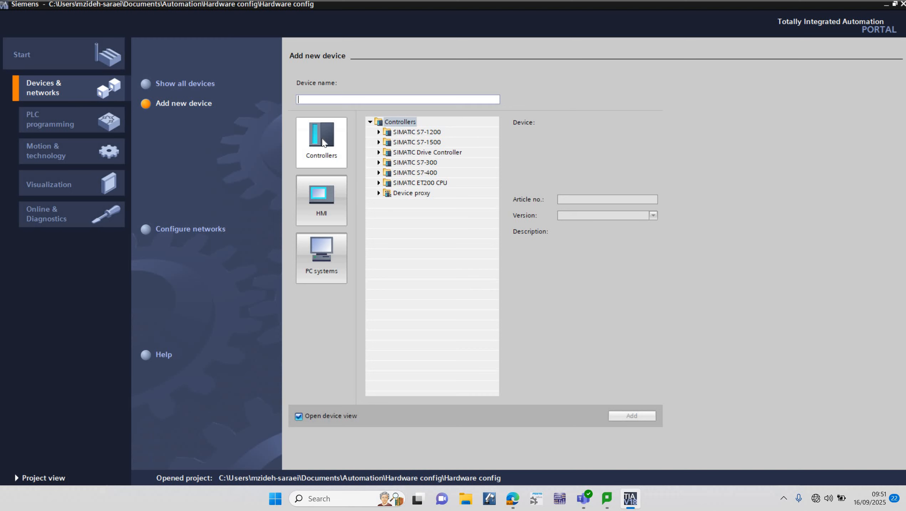
- Select the SIMATIC S7-1200 controller CPU 1214C DC/DC/DC with article number 6ES7 214-1AG40-0XB0 as the new device
{"action": "left_click", "coordinate": [323, 142]}
{"action": "left_click", "coordinate": [379, 132]}
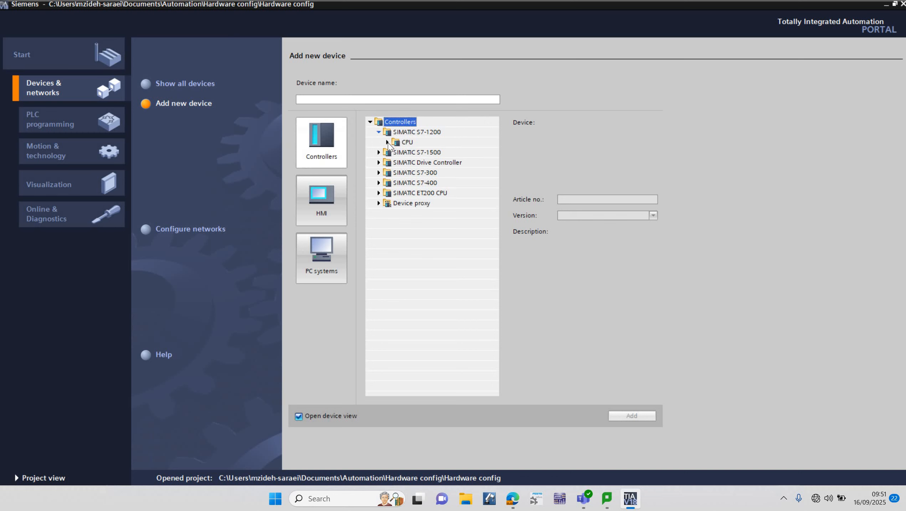
{"action": "left_click", "coordinate": [388, 143]}
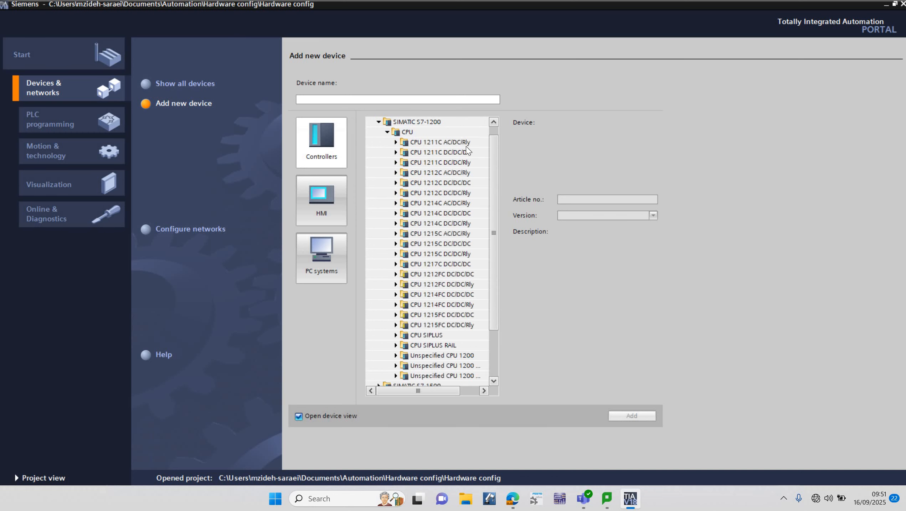
{"action": "left_click_drag", "start_coordinate": [494, 151], "coordinate": [494, 172]}
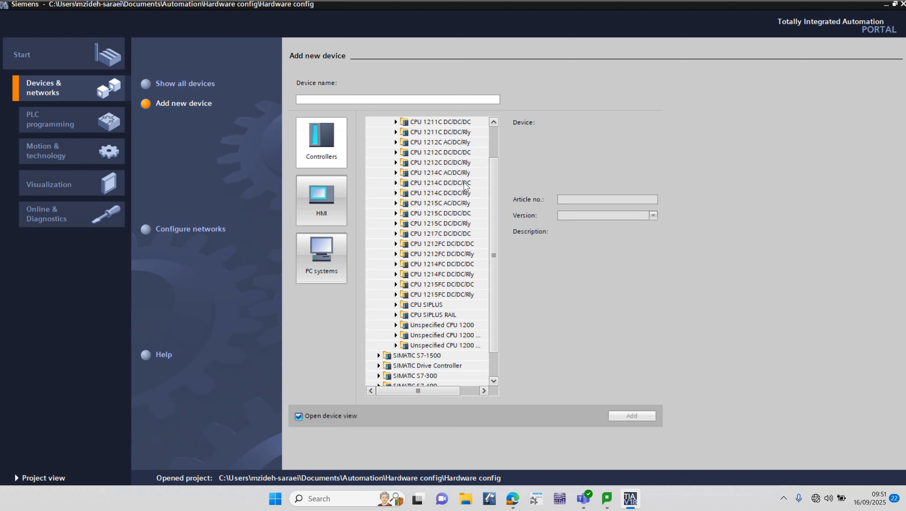
{"action": "left_click", "coordinate": [396, 183]}
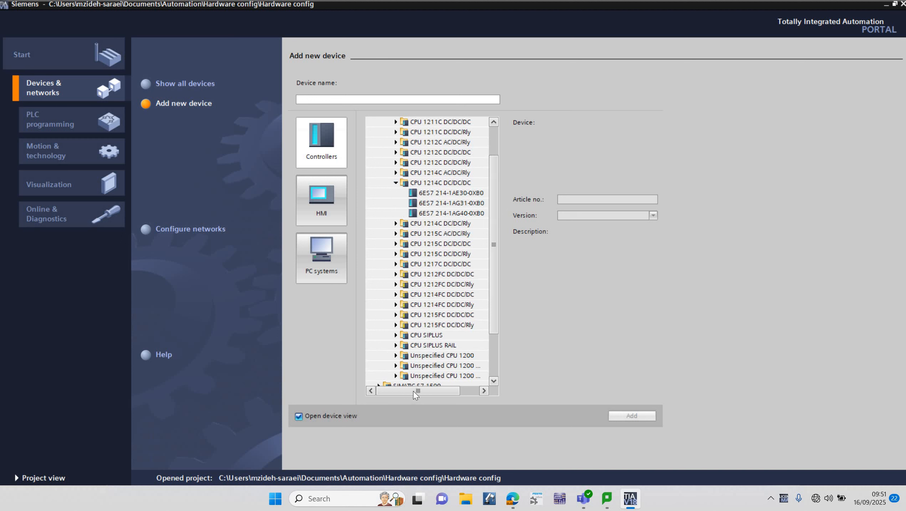
{"action": "left_click_drag", "start_coordinate": [415, 394], "coordinate": [425, 395]}
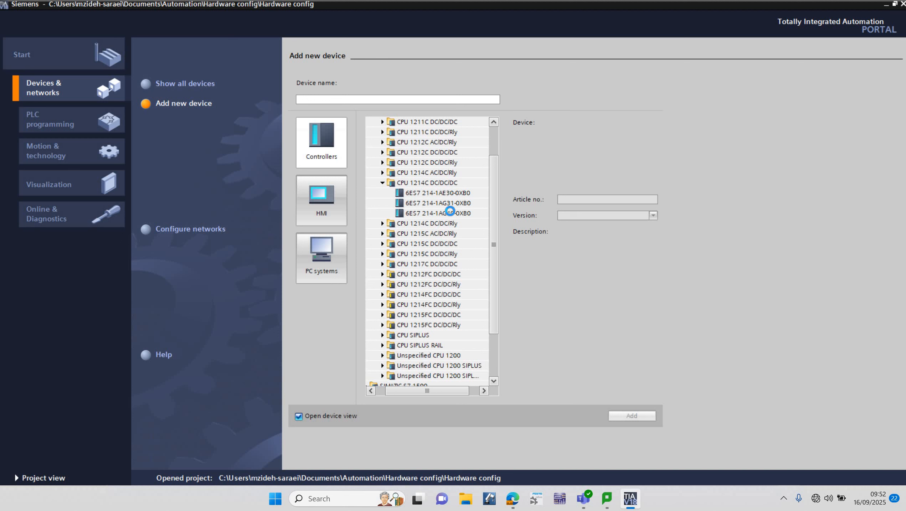
{"action": "left_click", "coordinate": [451, 214]}
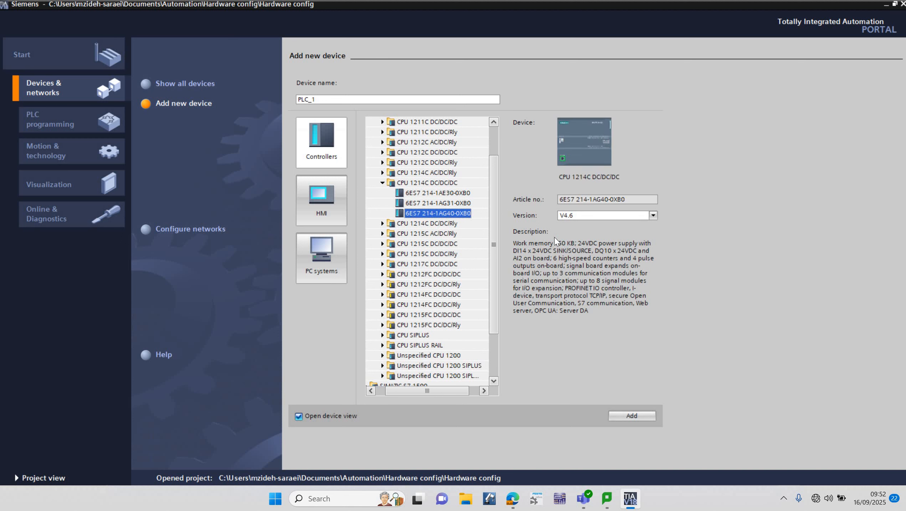
- Set the CPU's firmware version to V4.0 and add the device to the project
{"action": "left_click", "coordinate": [653, 216]}
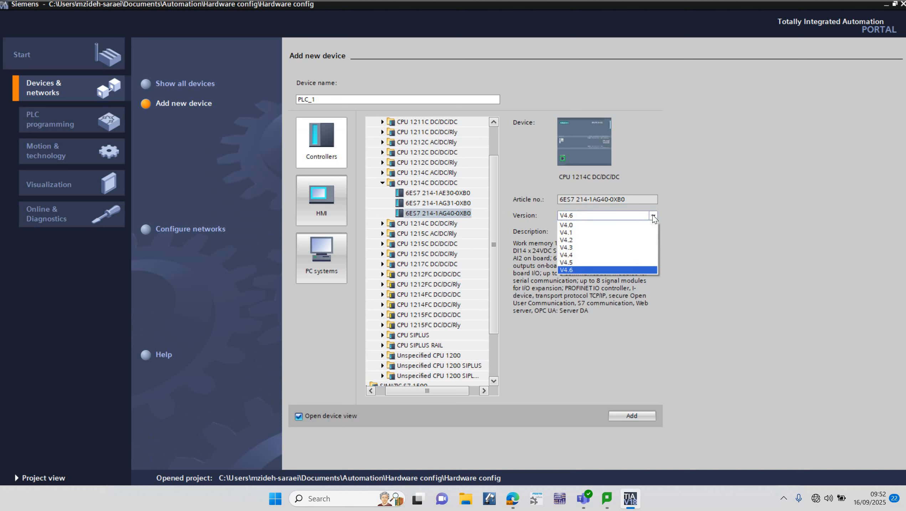
{"action": "left_click", "coordinate": [600, 226]}
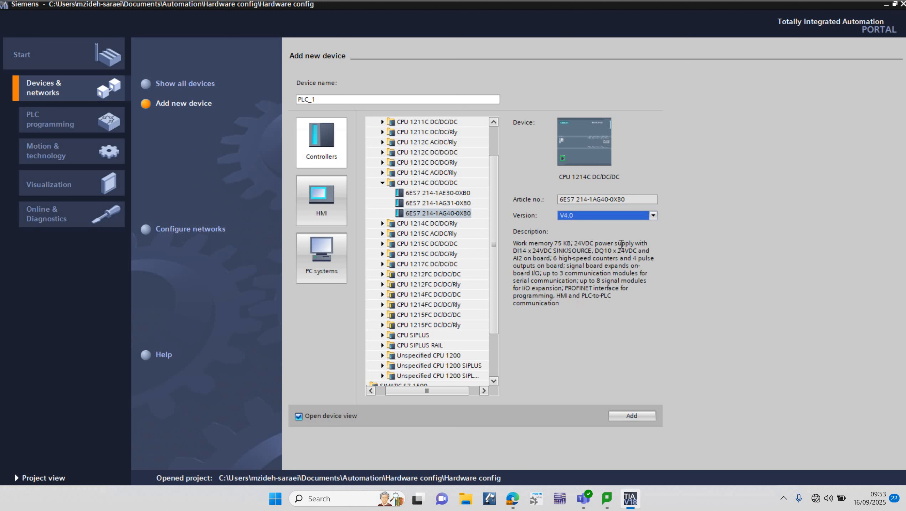
{"action": "left_click", "coordinate": [631, 418]}
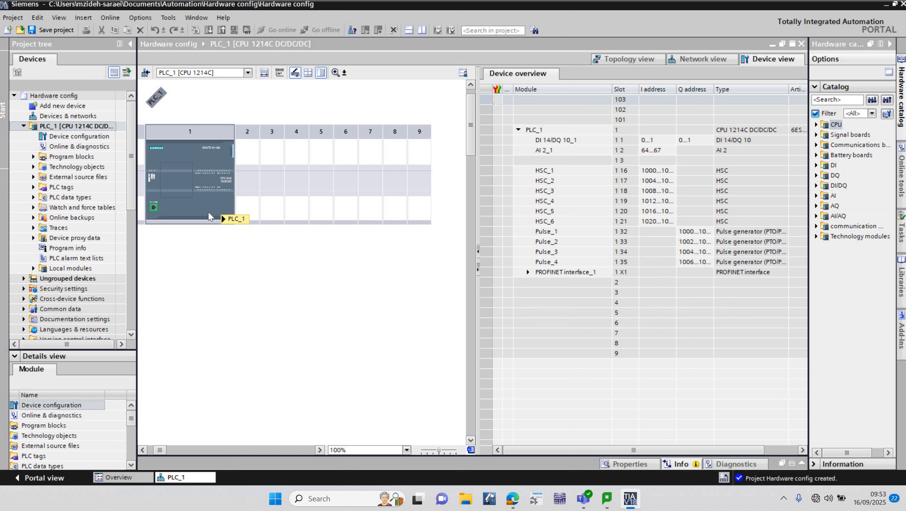
{"action": "mouse_move", "coordinate": [208, 213]}
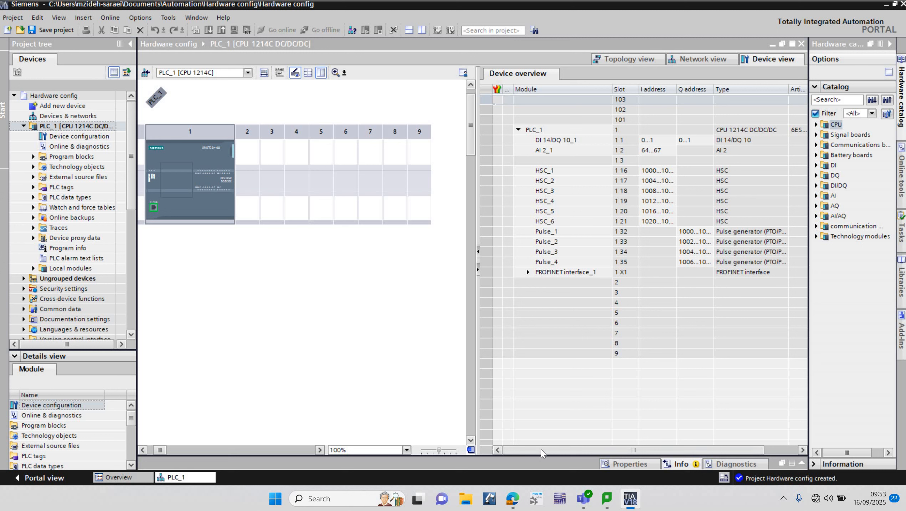
{"action": "scroll", "coordinate": [560, 449], "scroll_direction": "right", "scroll_amount": 2}
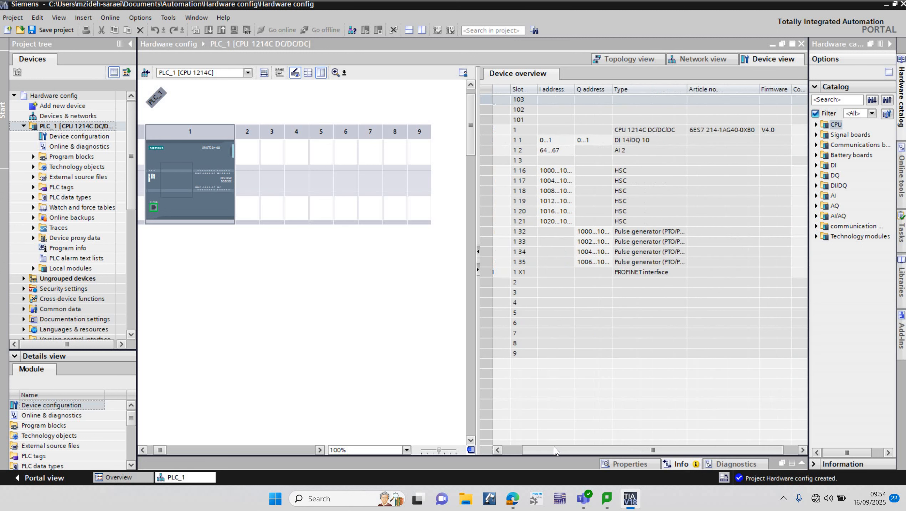
{"action": "scroll", "coordinate": [550, 449], "scroll_direction": "left", "scroll_amount": 2}
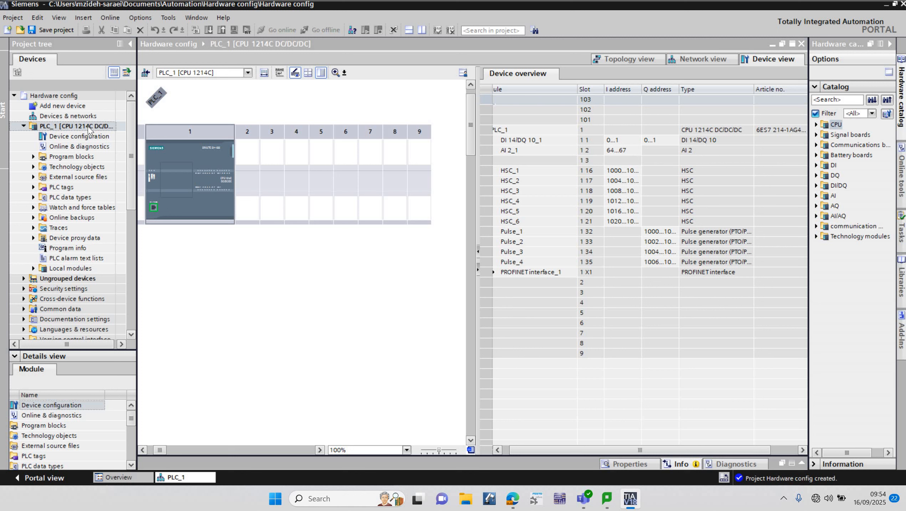
- Start a download of only the hardware configuration to PLC_1
{"action": "left_click", "coordinate": [81, 129]}
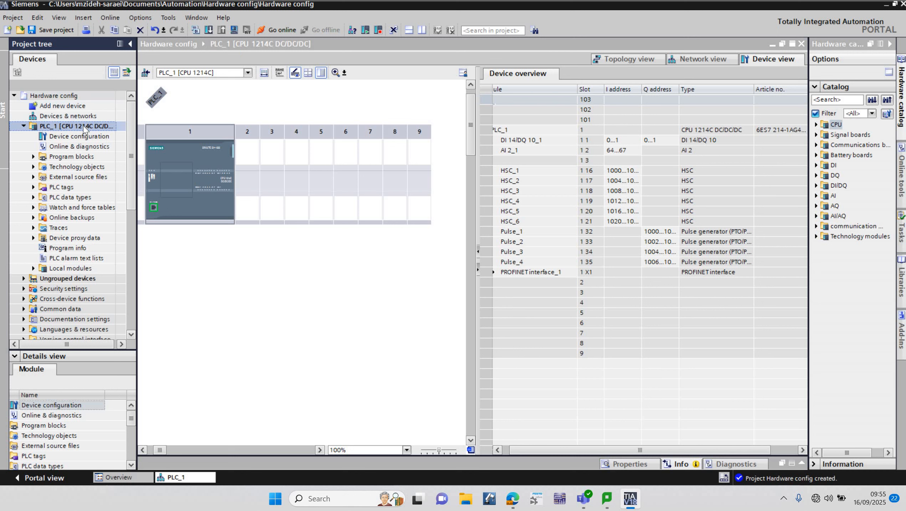
{"action": "right_click", "coordinate": [60, 129]}
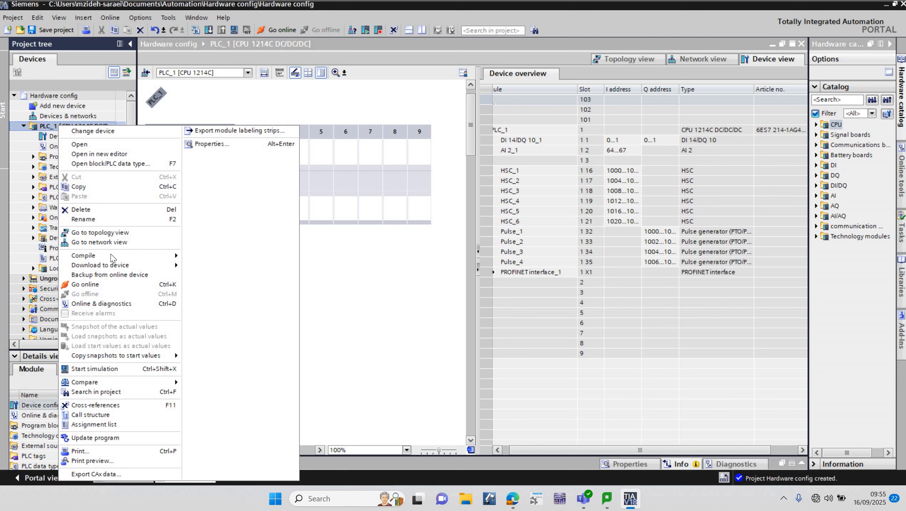
{"action": "mouse_move", "coordinate": [151, 268]}
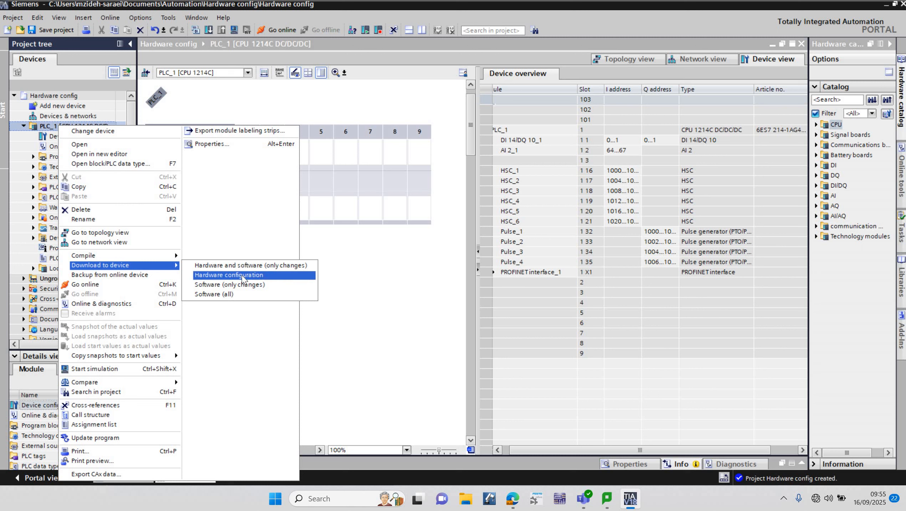
{"action": "left_click", "coordinate": [272, 274]}
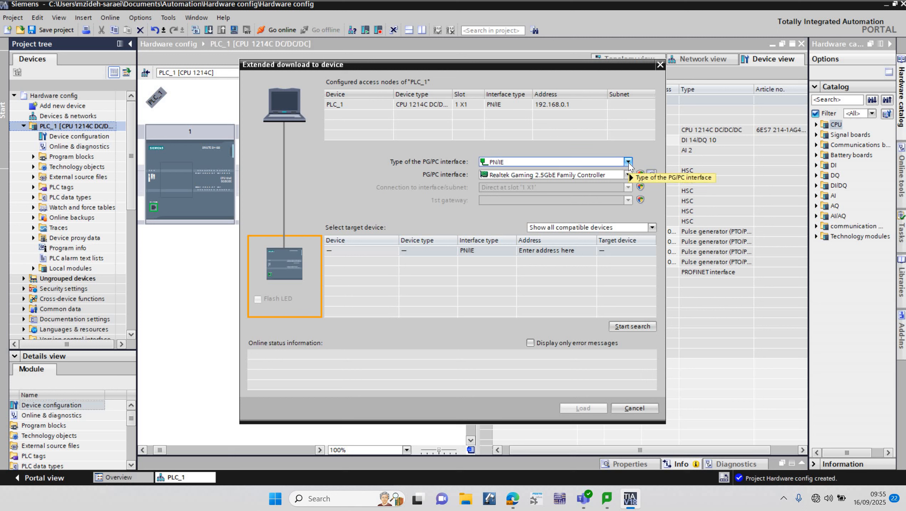
- Set the PG/PC interface type to PN/IE and the PG/PC interface to Realtek Gaming 2.5GbE Family Controller
{"action": "mouse_move", "coordinate": [629, 167]}
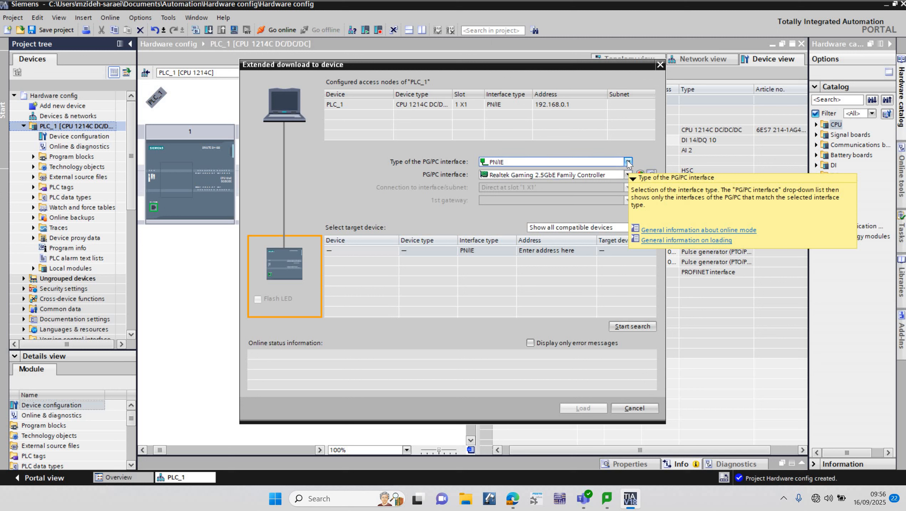
{"action": "left_click", "coordinate": [628, 161]}
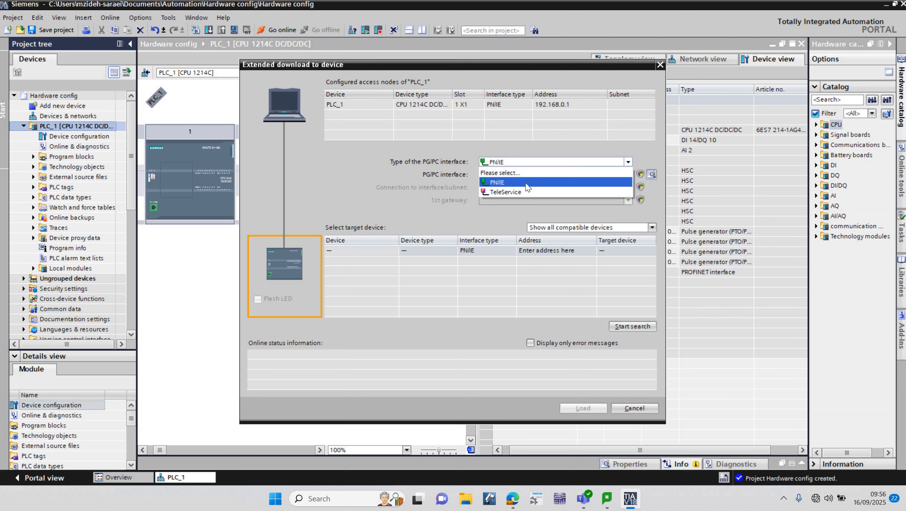
{"action": "left_click", "coordinate": [527, 183]}
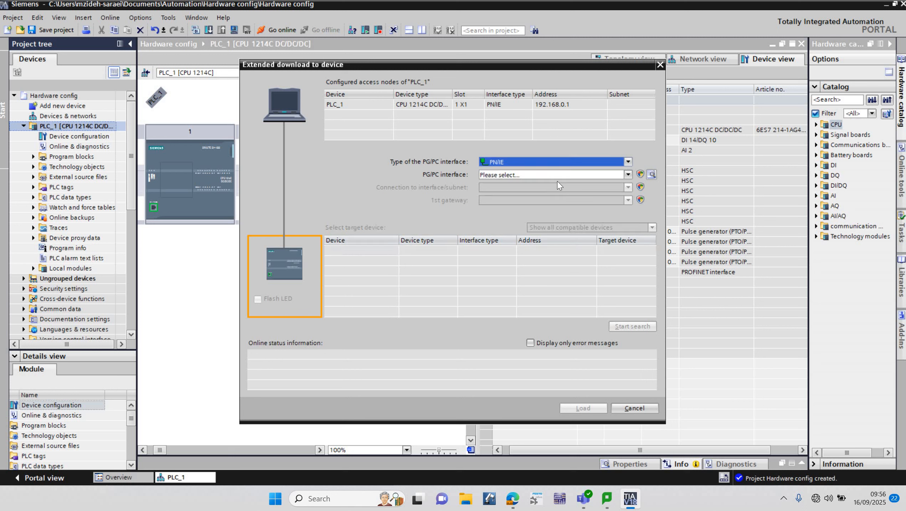
{"action": "left_click", "coordinate": [628, 175]}
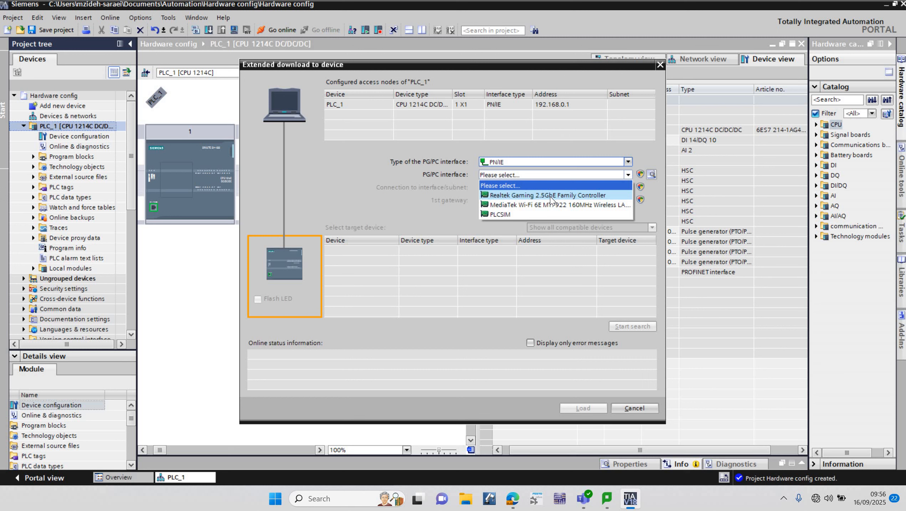
{"action": "left_click", "coordinate": [572, 197]}
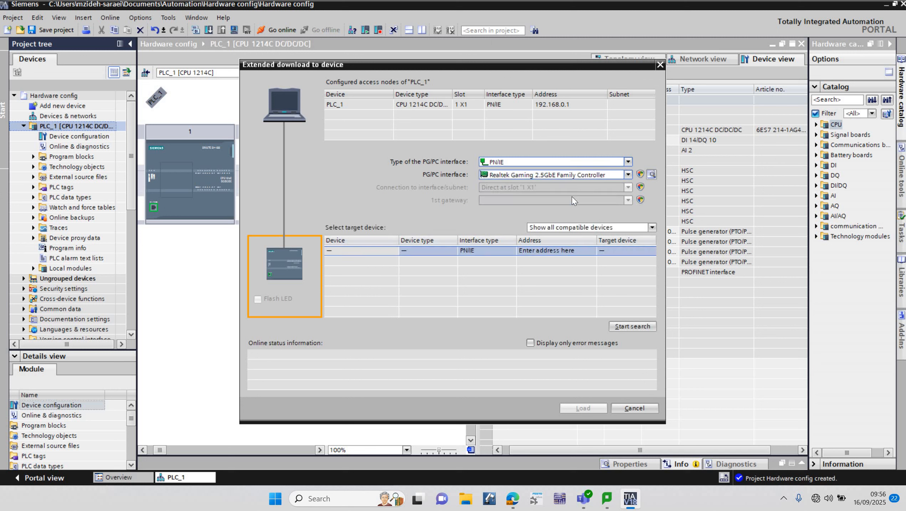
- Search for compatible devices on the interface and select PLC_1 at 192.168.0.6 as the download target
{"action": "left_click", "coordinate": [632, 327]}
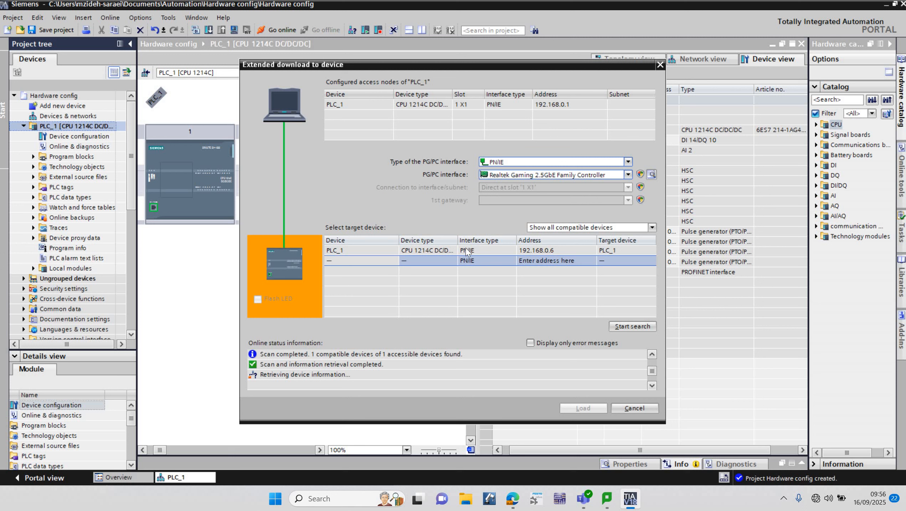
{"action": "left_click", "coordinate": [431, 251]}
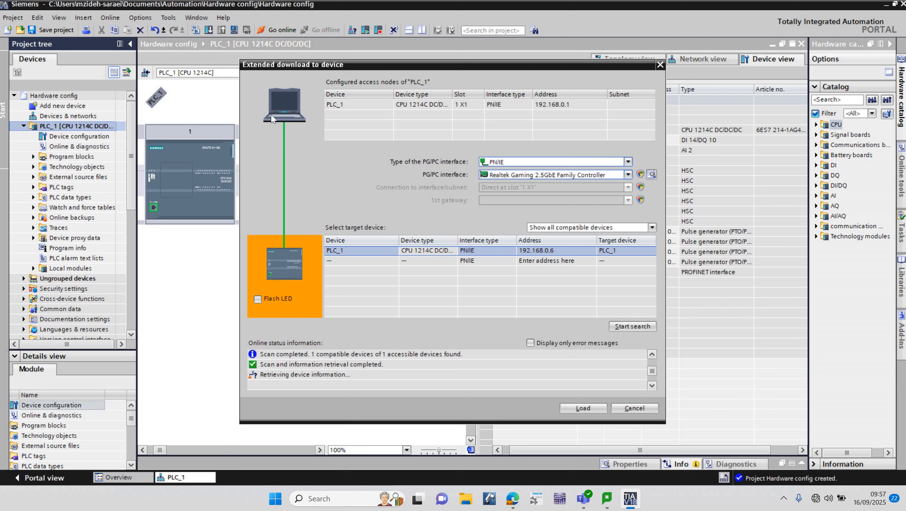
{"action": "left_click", "coordinate": [257, 299]}
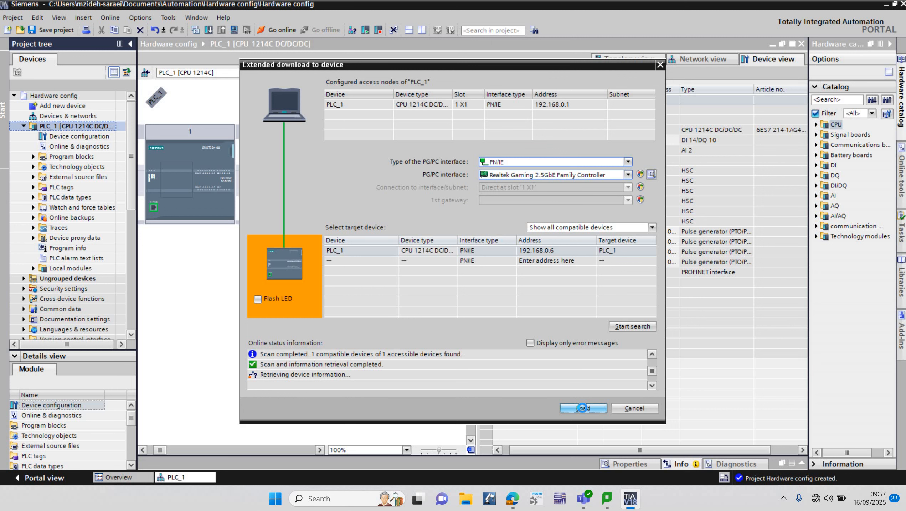
- Load the hardware configuration onto the selected PLC and finish the download with the Start module action
{"action": "left_click", "coordinate": [583, 407]}
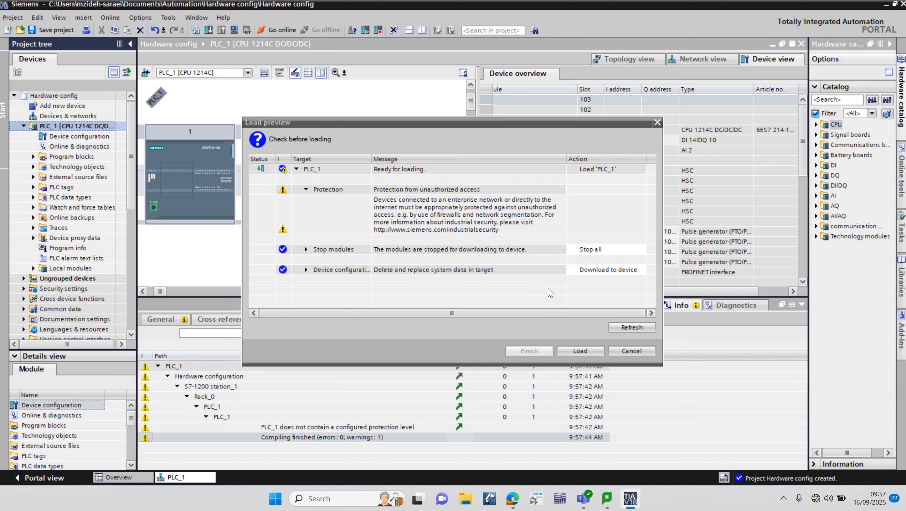
{"action": "left_click", "coordinate": [581, 350]}
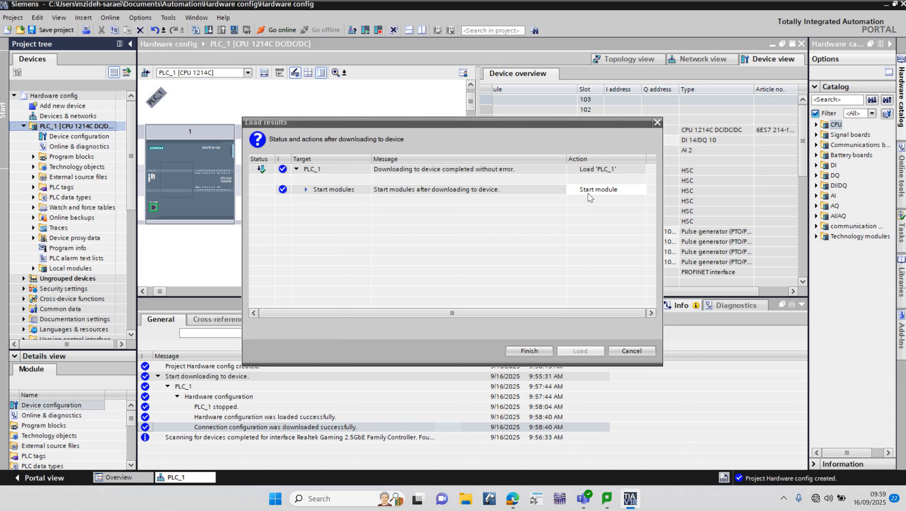
{"action": "left_click", "coordinate": [305, 189]}
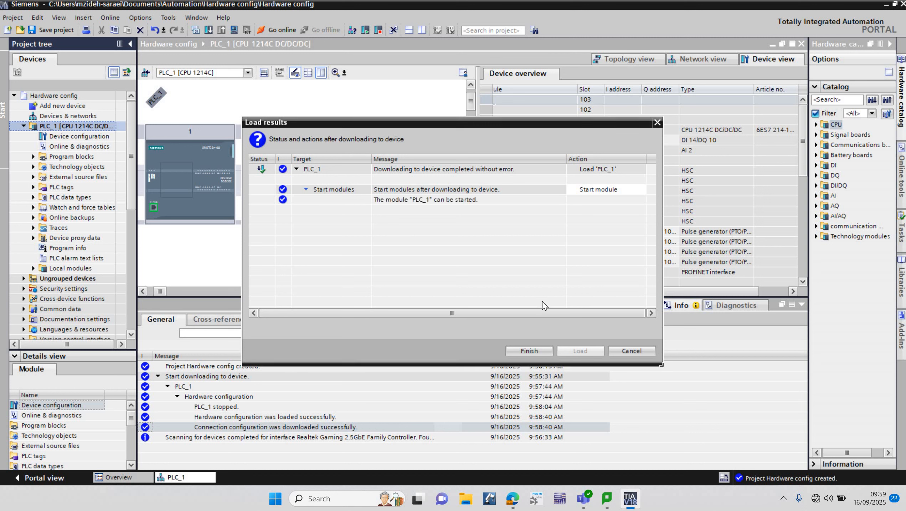
{"action": "left_click", "coordinate": [535, 351]}
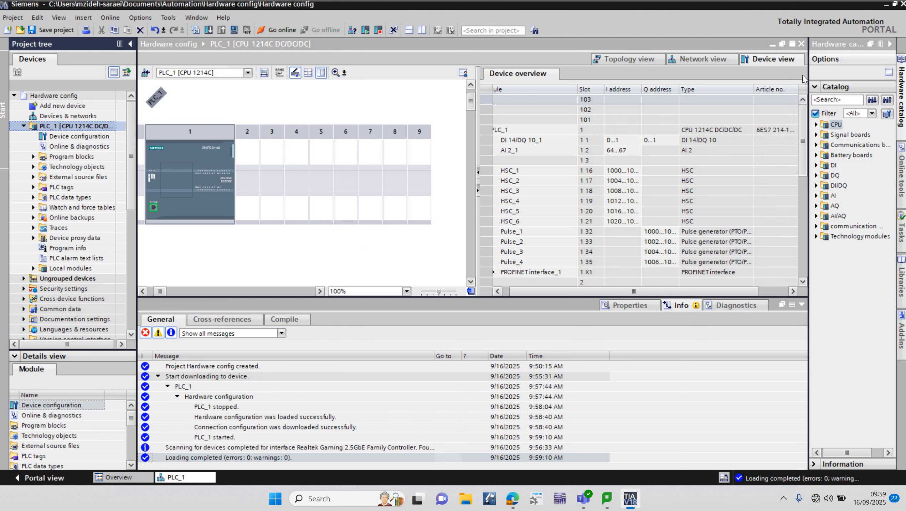
- Widen the hardware catalog and the graphical rack area, and briefly view the DI modules in the catalog
{"action": "left_click_drag", "start_coordinate": [676, 95], "coordinate": [551, 108]}
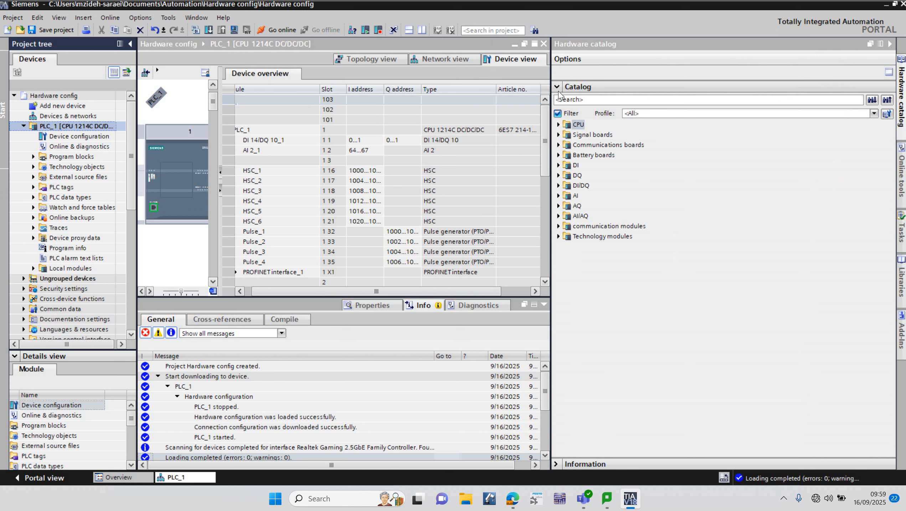
{"action": "left_click_drag", "start_coordinate": [660, 79], "coordinate": [736, 72]}
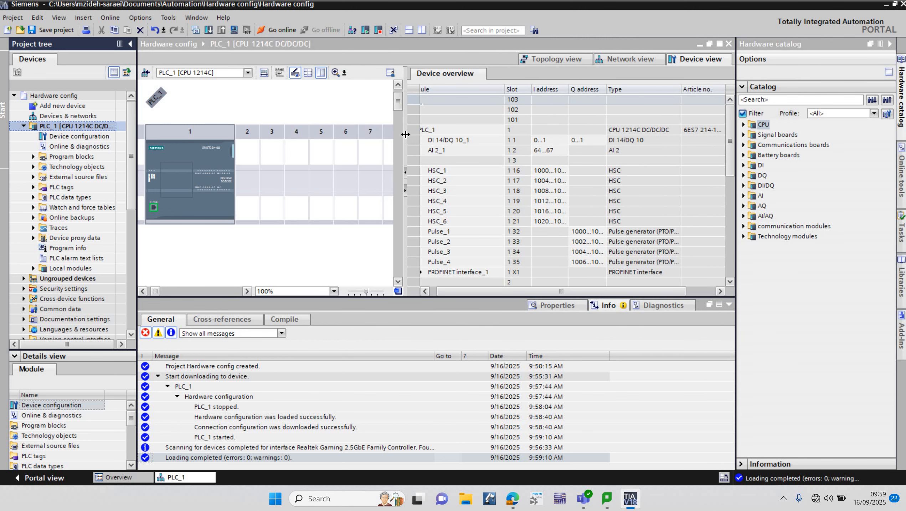
{"action": "left_click_drag", "start_coordinate": [405, 113], "coordinate": [621, 111]}
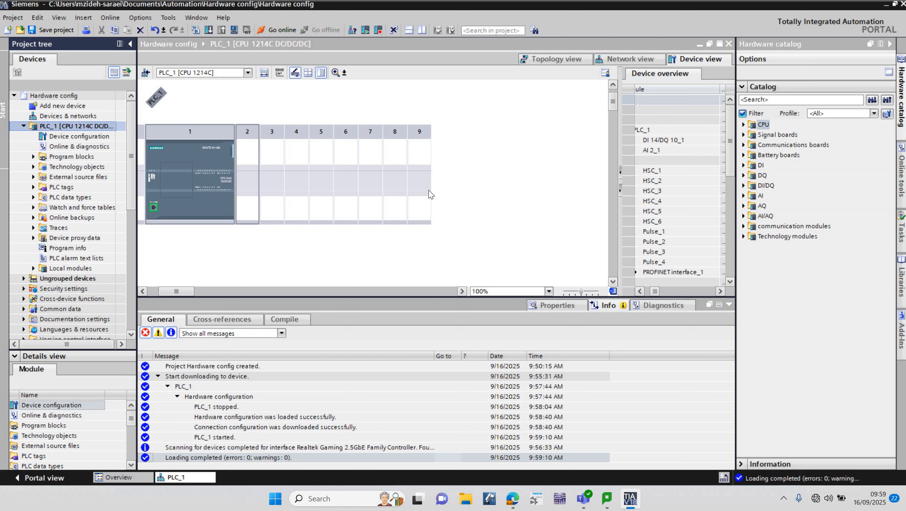
{"action": "left_click", "coordinate": [744, 165]}
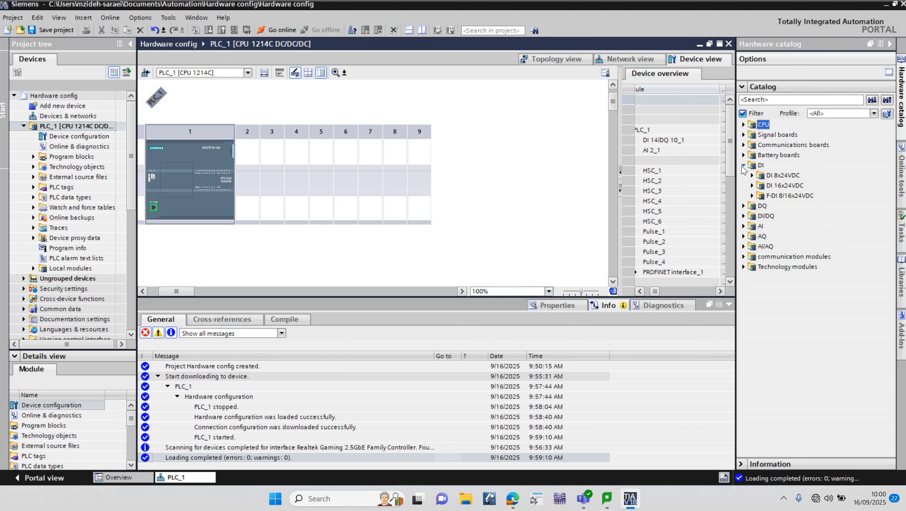
{"action": "left_click", "coordinate": [743, 166]}
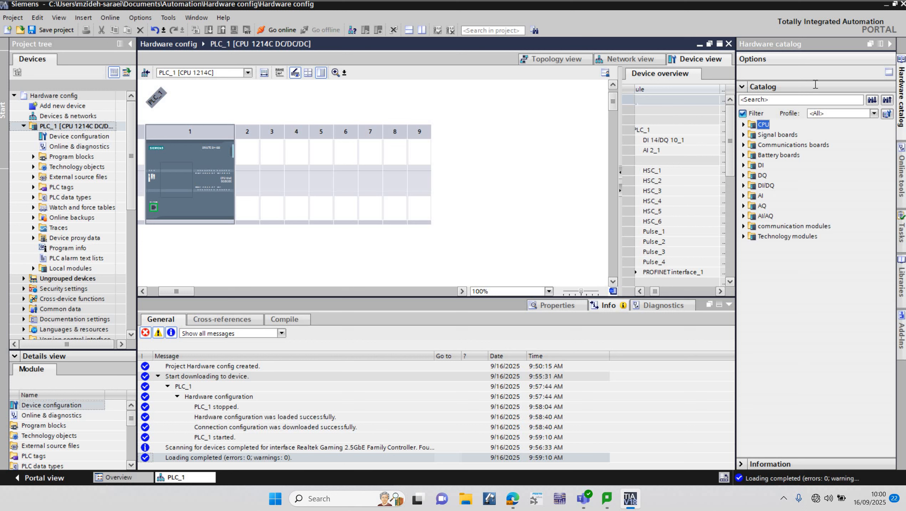